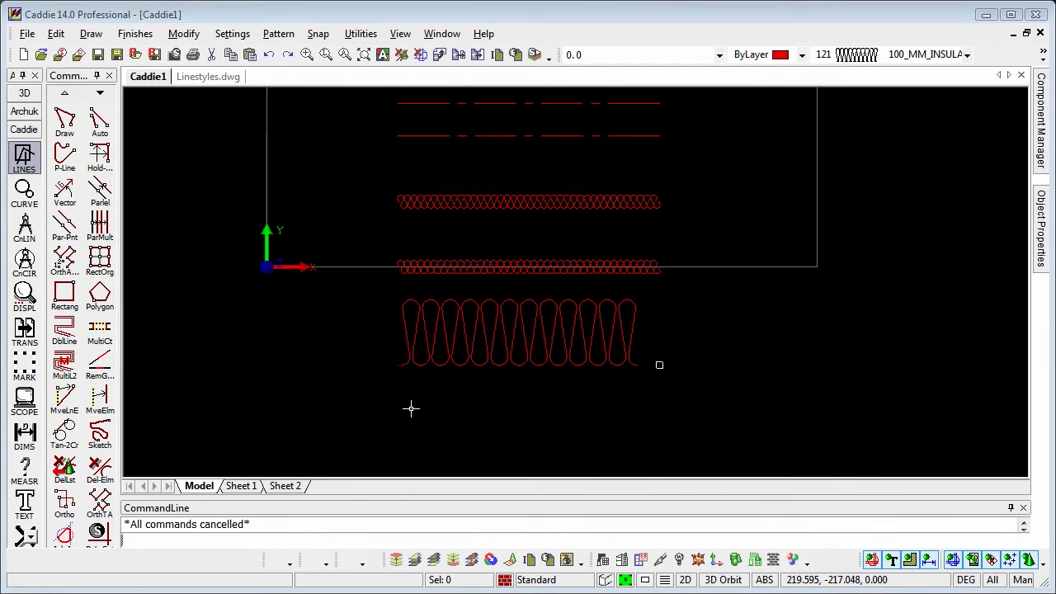
- Give the top dashed pixel line a linescale of 10 in its Object Properties
{"action": "middle_click_drag", "start_coordinate": [504, 281], "coordinate": [493, 352]}
{"action": "scroll", "coordinate": [505, 272], "scroll_direction": "down", "scroll_amount": 2}
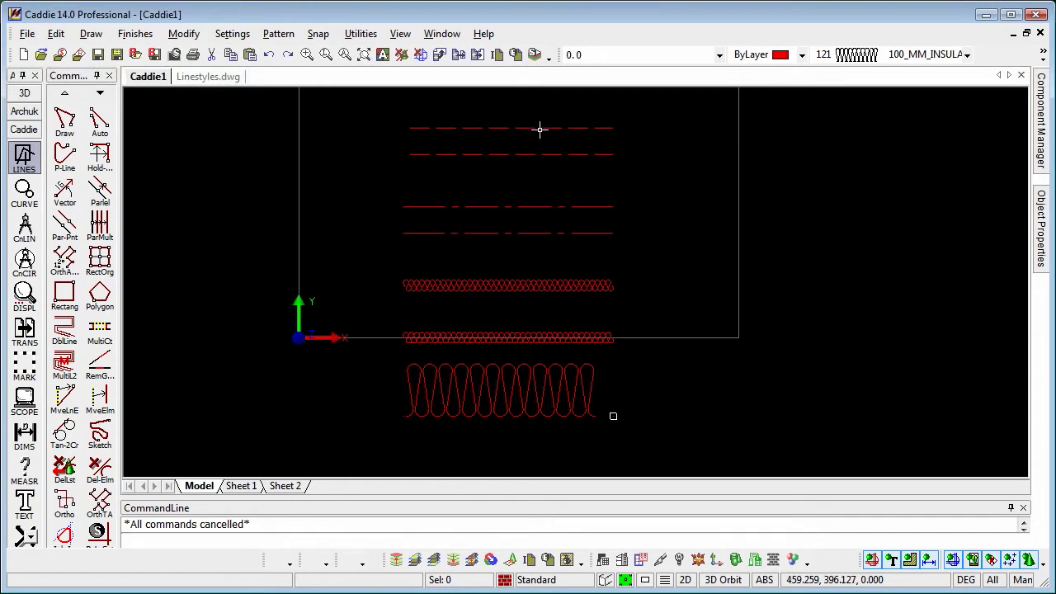
{"action": "left_click", "coordinate": [540, 129]}
{"action": "scroll", "coordinate": [487, 120], "scroll_direction": "up", "scroll_amount": 4}
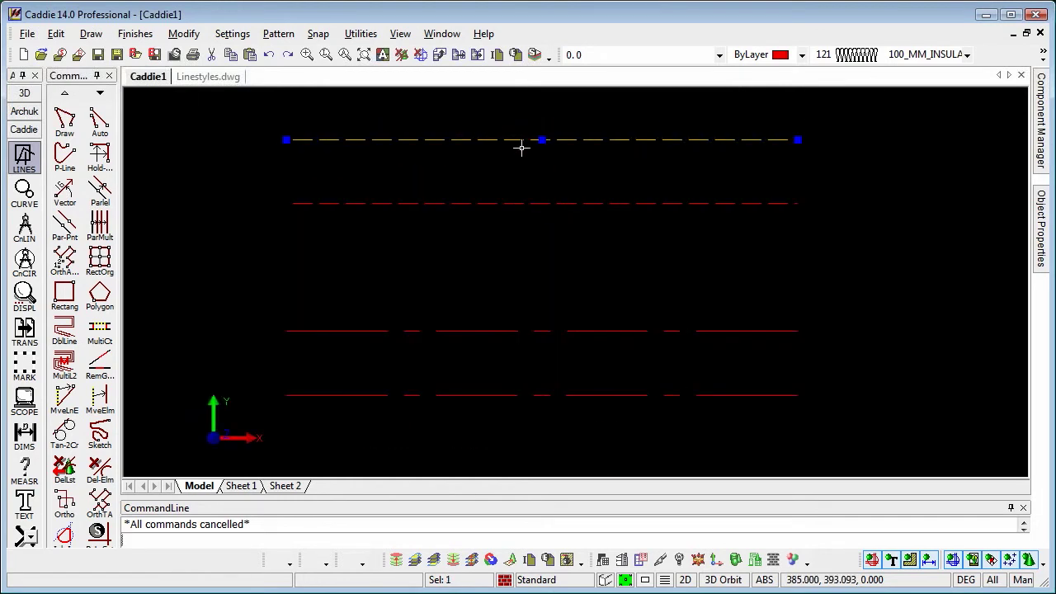
{"action": "right_click", "coordinate": [570, 215]}
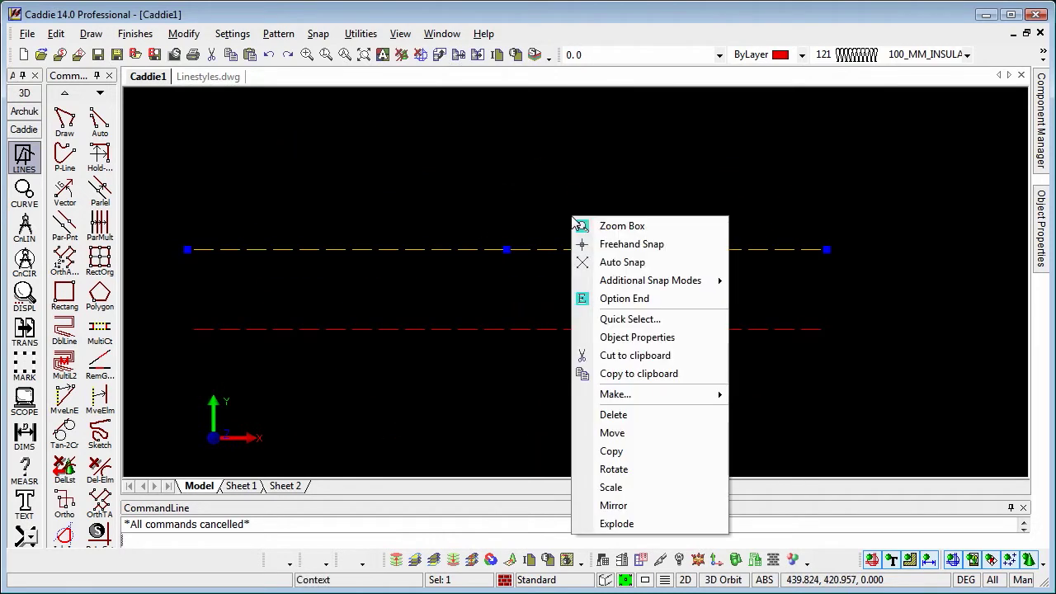
{"action": "left_click", "coordinate": [665, 345]}
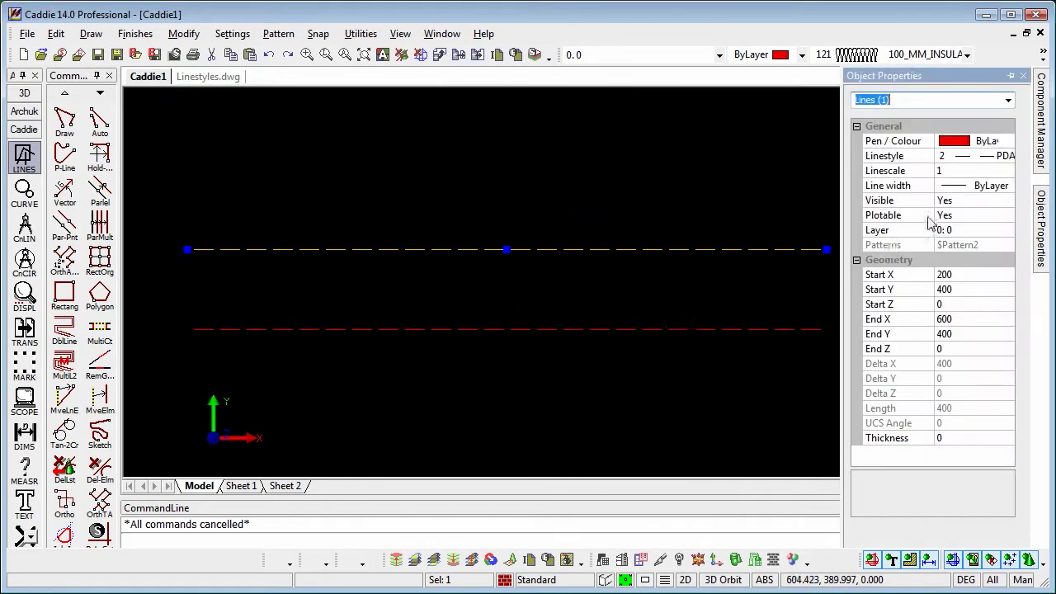
{"action": "left_click", "coordinate": [948, 169]}
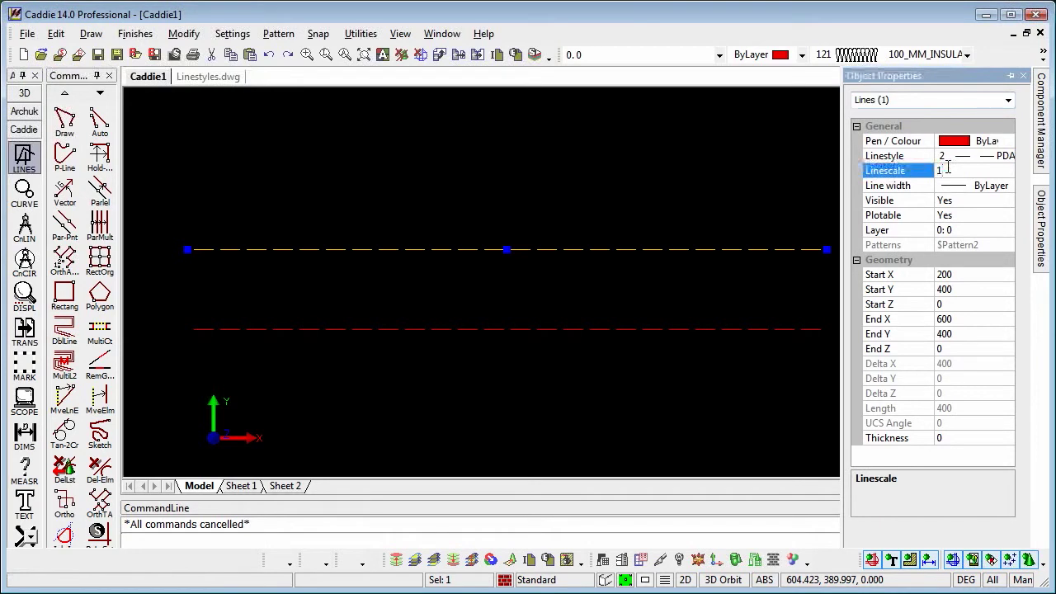
{"action": "type", "text": "0"}
{"action": "left_click", "coordinate": [959, 202]}
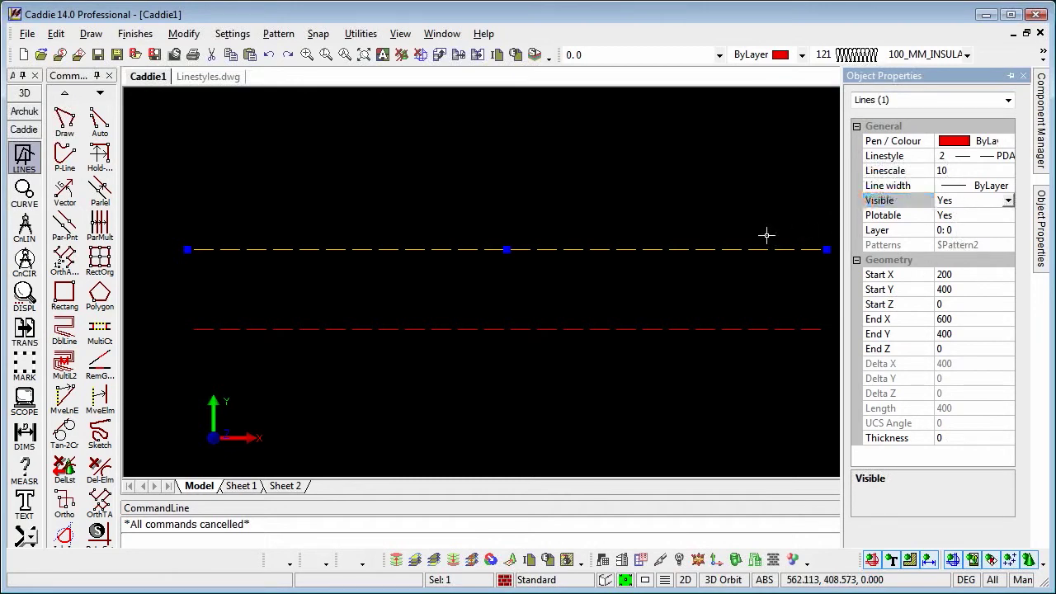
- Deselect the line and zoom out to see all the sample lines
{"action": "key", "text": "Escape"}
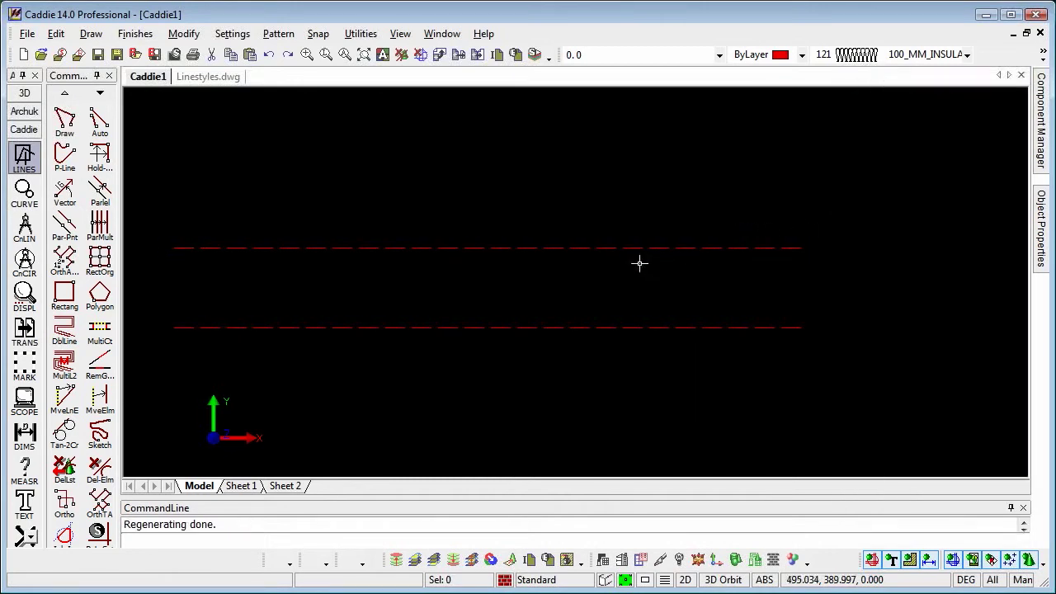
{"action": "middle_click_drag", "start_coordinate": [608, 251], "coordinate": [608, 245]}
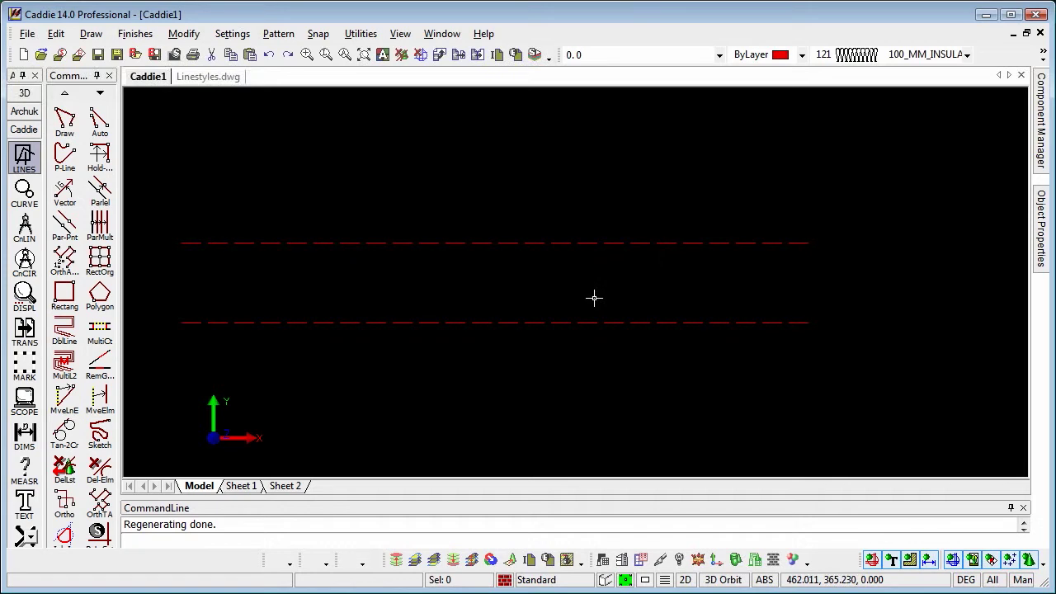
{"action": "scroll", "coordinate": [594, 298], "scroll_direction": "down", "scroll_amount": 2}
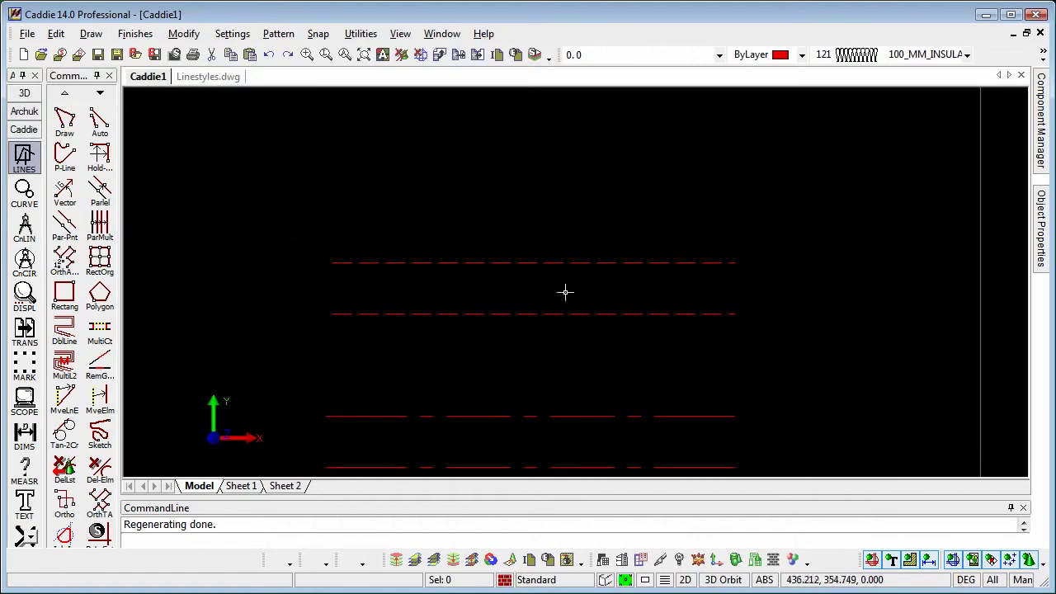
{"action": "scroll", "coordinate": [597, 255], "scroll_direction": "down", "scroll_amount": 2}
- Set the dash-dot vector line's linescale to 10 in Object Properties
{"action": "left_click", "coordinate": [565, 256]}
{"action": "right_click", "coordinate": [567, 256]}
{"action": "left_click", "coordinate": [635, 377]}
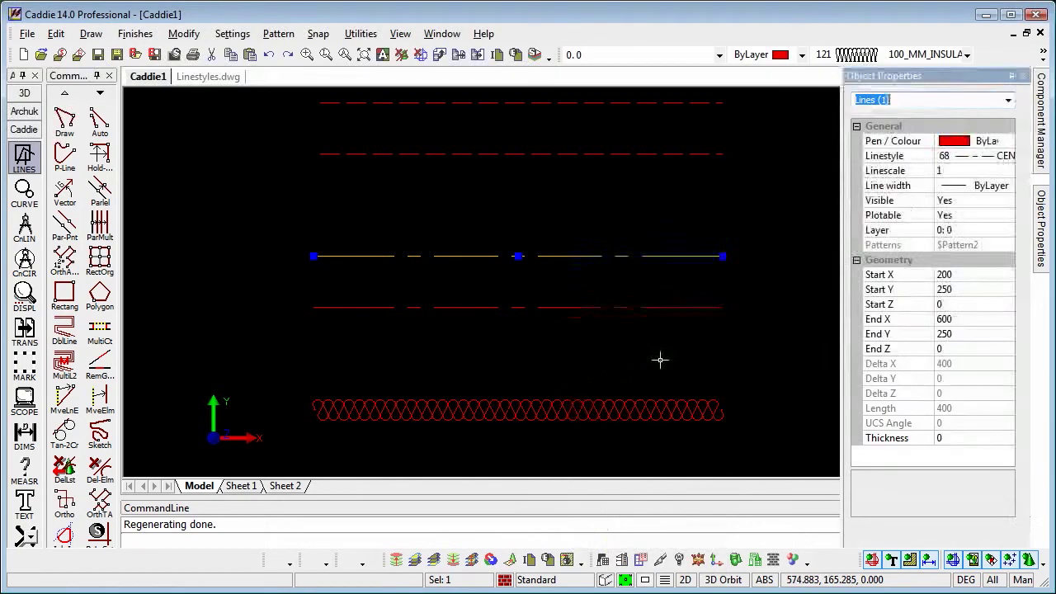
{"action": "left_click", "coordinate": [948, 170]}
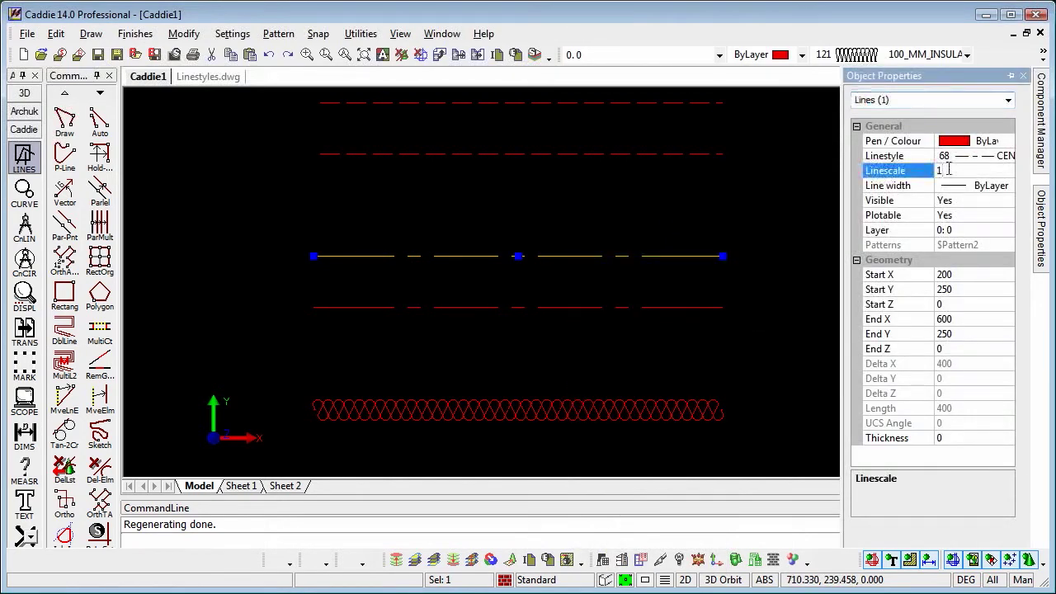
{"action": "type", "text": "0"}
{"action": "left_click", "coordinate": [958, 201]}
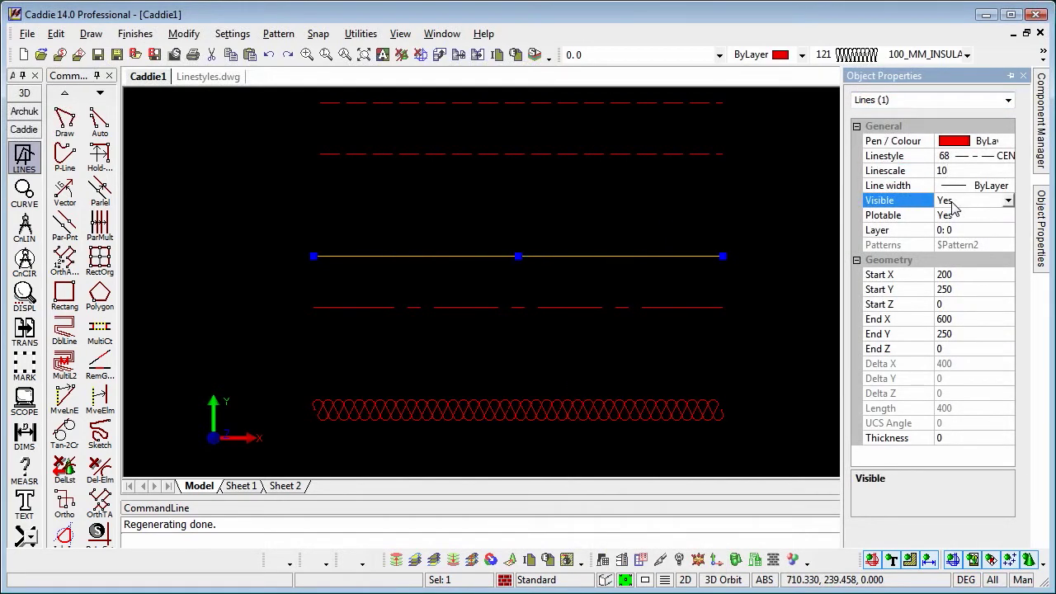
{"action": "scroll", "coordinate": [640, 272], "scroll_direction": "down", "scroll_amount": 2}
{"action": "scroll", "coordinate": [612, 265], "scroll_direction": "up", "scroll_amount": 1}
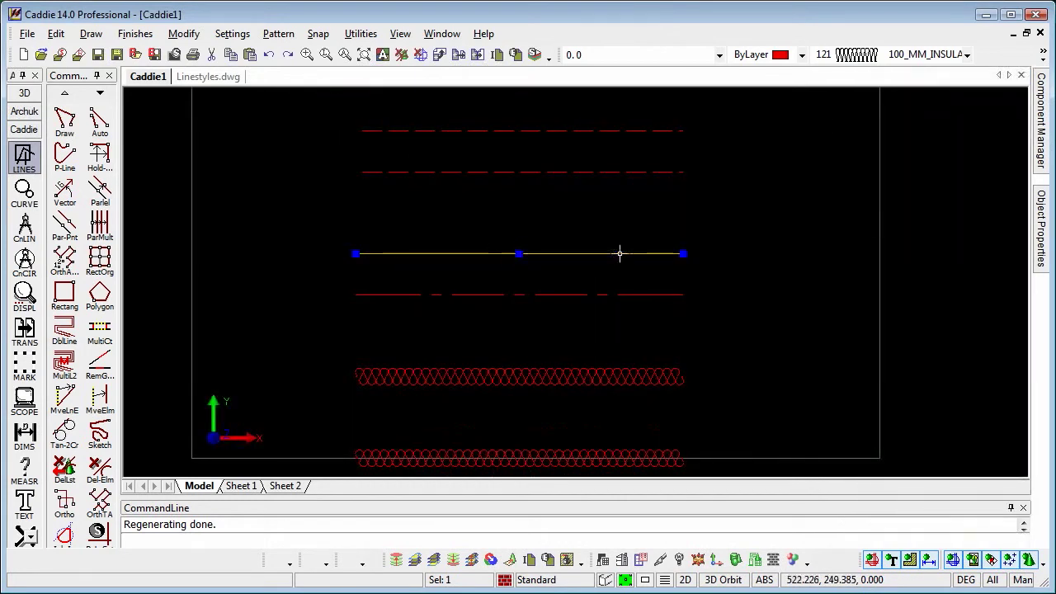
- Stretch the dash-dot line's right and left ends far outward so its pattern shows
{"action": "left_click", "coordinate": [684, 255]}
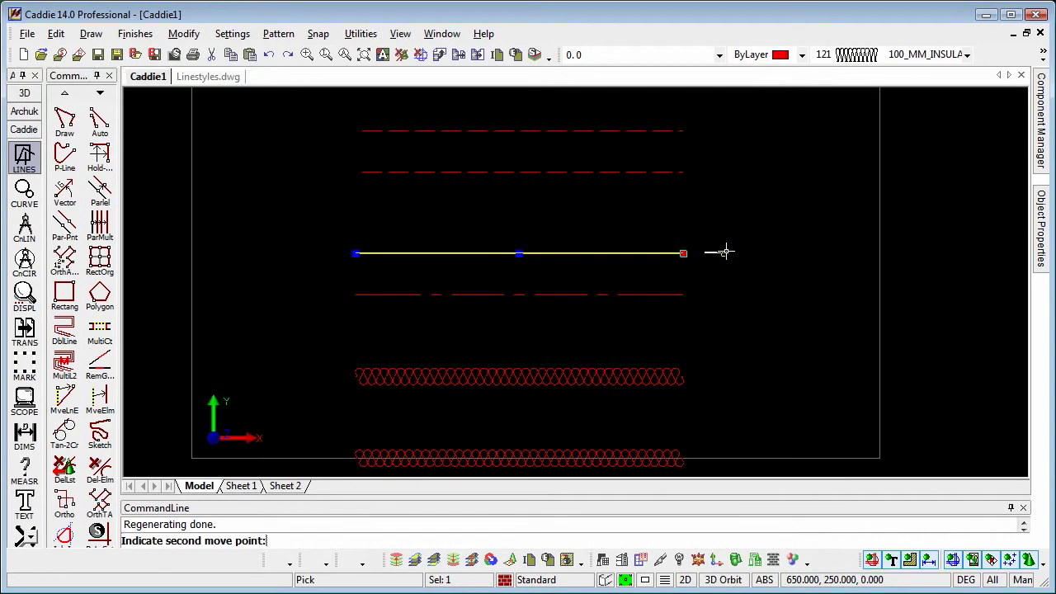
{"action": "left_click", "coordinate": [885, 254]}
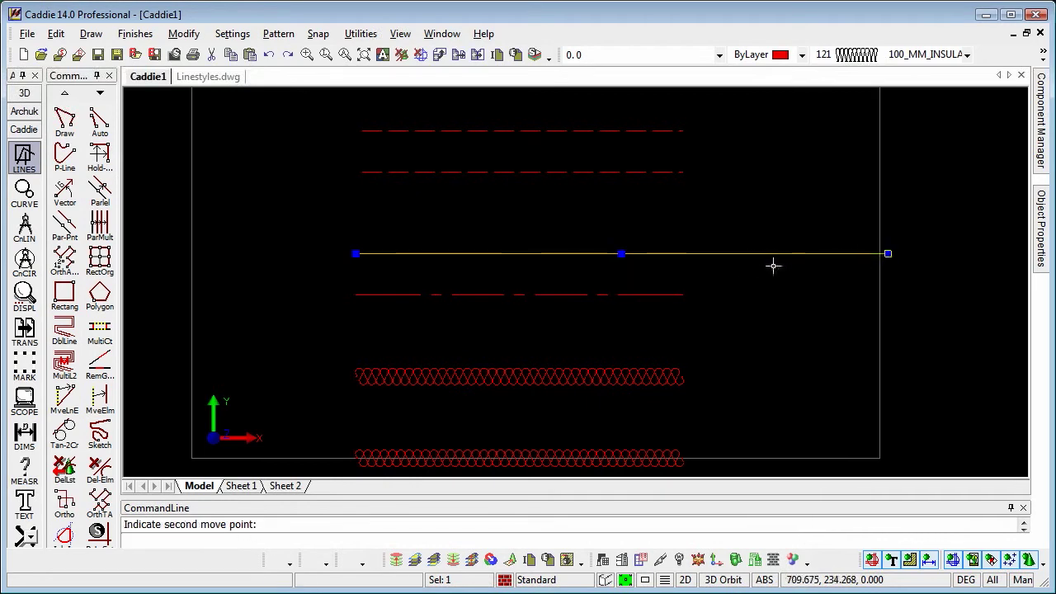
{"action": "left_click", "coordinate": [887, 253]}
{"action": "mouse_move", "coordinate": [992, 256]}
{"action": "middle_mouse_down"}
{"action": "mouse_move", "coordinate": [821, 278]}
{"action": "mouse_move", "coordinate": [705, 272]}
{"action": "middle_mouse_up"}
{"action": "left_click", "coordinate": [674, 273]}
{"action": "key", "text": "Escape"}
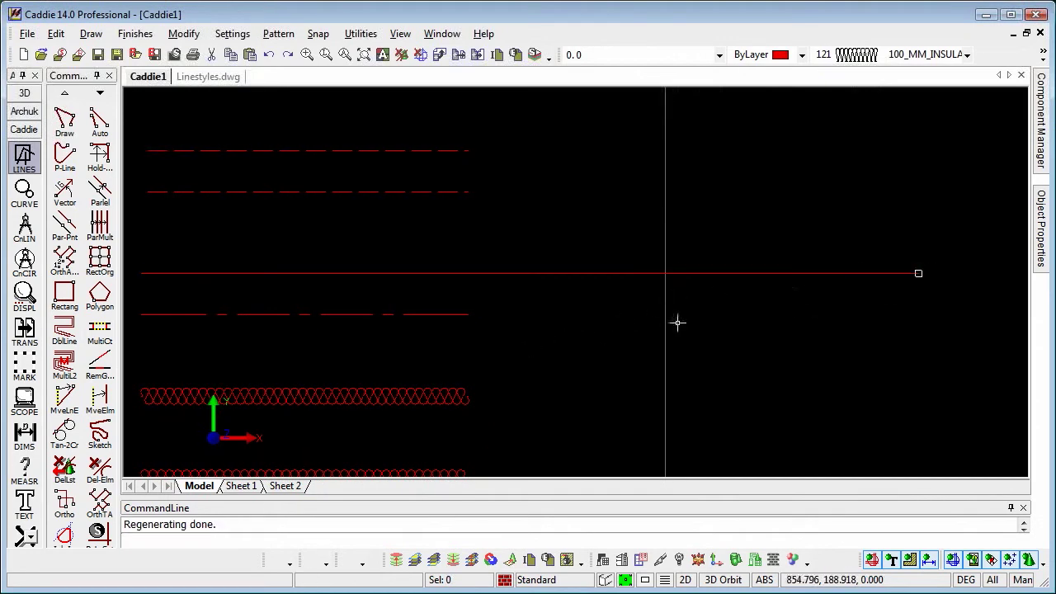
{"action": "scroll", "coordinate": [672, 321], "scroll_direction": "down", "scroll_amount": 3}
{"action": "left_click", "coordinate": [458, 303]}
{"action": "left_click", "coordinate": [457, 303]}
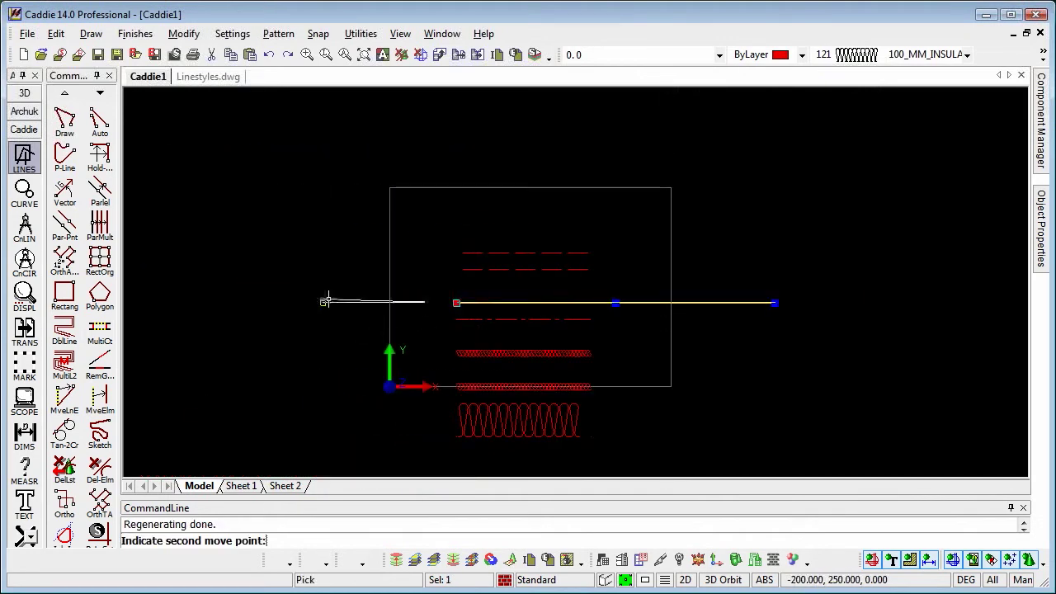
{"action": "left_click", "coordinate": [220, 302]}
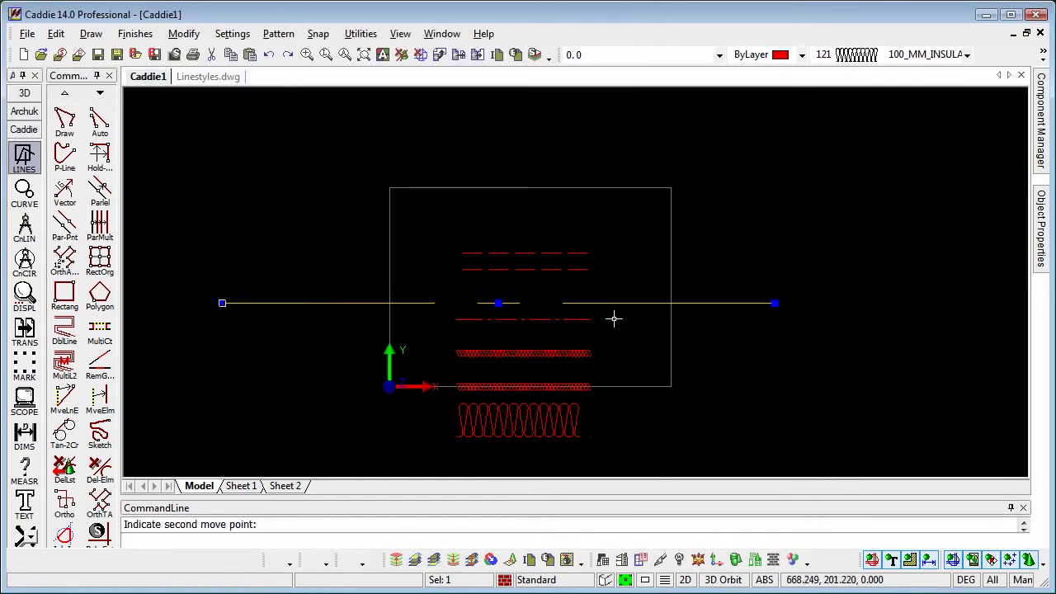
{"action": "scroll", "coordinate": [555, 302], "scroll_direction": "up", "scroll_amount": 2}
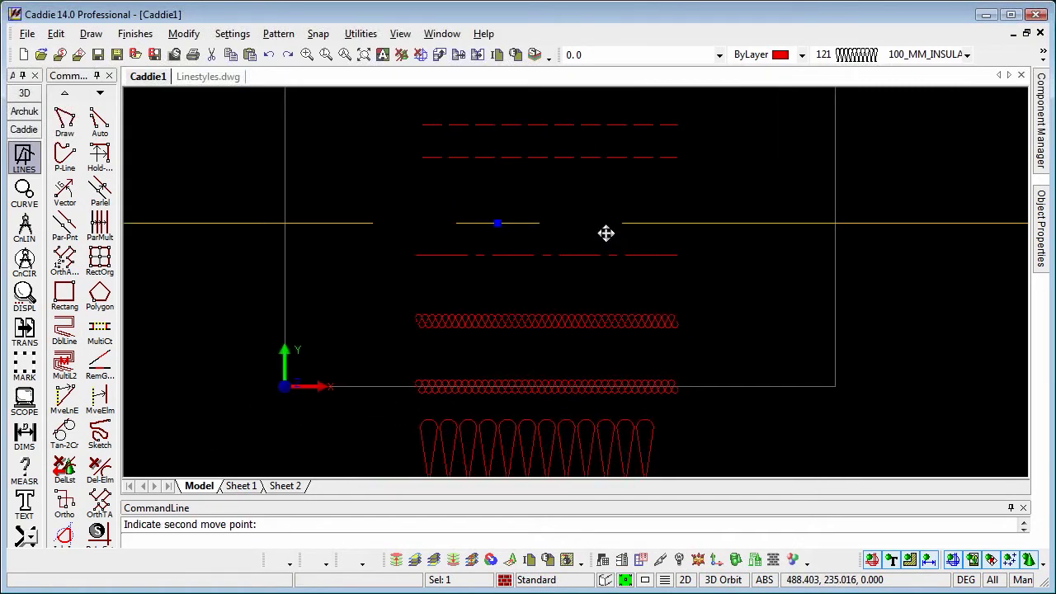
- Set the upper wavy batting line's linescale to 3, enlarging its loops
{"action": "left_click", "coordinate": [603, 321]}
{"action": "left_click", "coordinate": [603, 324]}
{"action": "right_click", "coordinate": [603, 324]}
{"action": "left_click", "coordinate": [681, 127]}
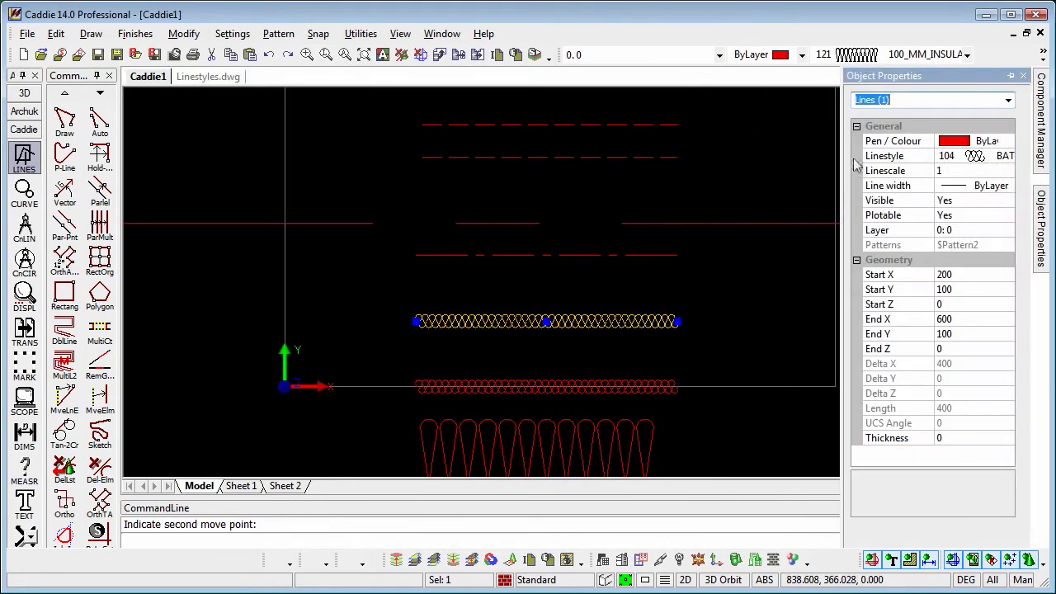
{"action": "left_click", "coordinate": [944, 171]}
{"action": "left_click_drag", "start_coordinate": [946, 170], "coordinate": [938, 170]}
{"action": "type", "text": "3"}
{"action": "left_click", "coordinate": [959, 203]}
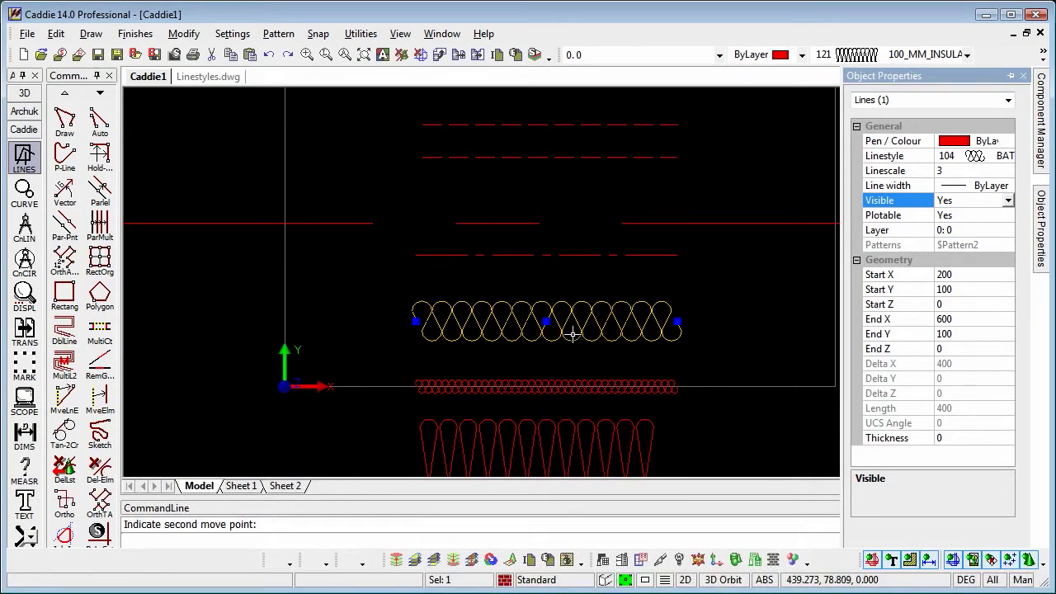
{"action": "mouse_move", "coordinate": [577, 335]}
{"action": "middle_mouse_down"}
{"action": "mouse_move", "coordinate": [566, 266]}
{"action": "mouse_move", "coordinate": [566, 311]}
{"action": "middle_mouse_up"}
{"action": "scroll", "coordinate": [566, 267], "scroll_direction": "down", "scroll_amount": 2}
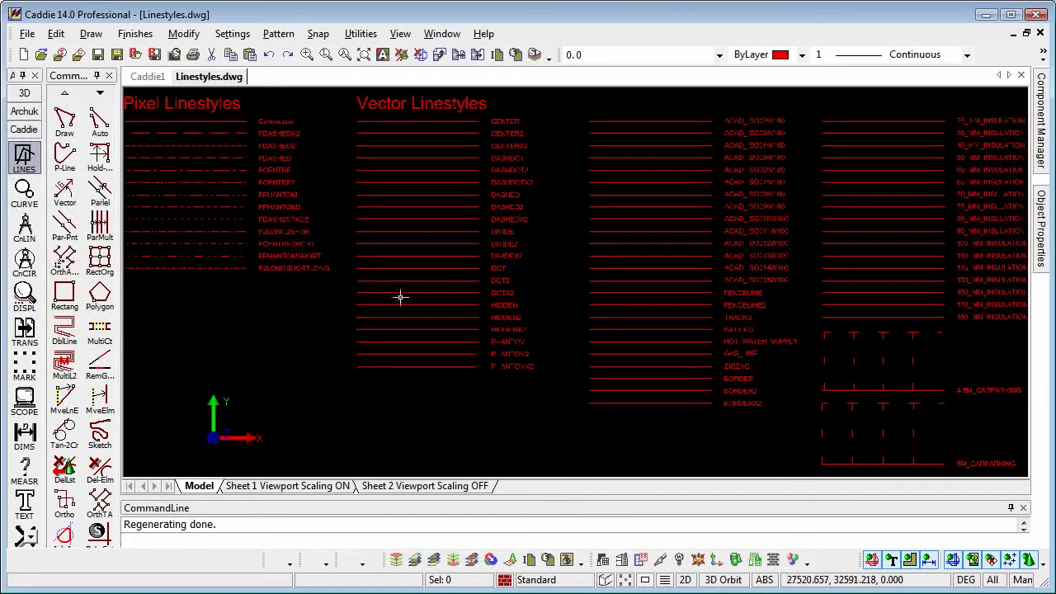
{"action": "mouse_move", "coordinate": [277, 176]}
{"action": "middle_mouse_down"}
{"action": "mouse_move", "coordinate": [344, 222]}
{"action": "mouse_move", "coordinate": [473, 278]}
{"action": "middle_mouse_up"}
{"action": "scroll", "coordinate": [462, 275], "scroll_direction": "up", "scroll_amount": 3}
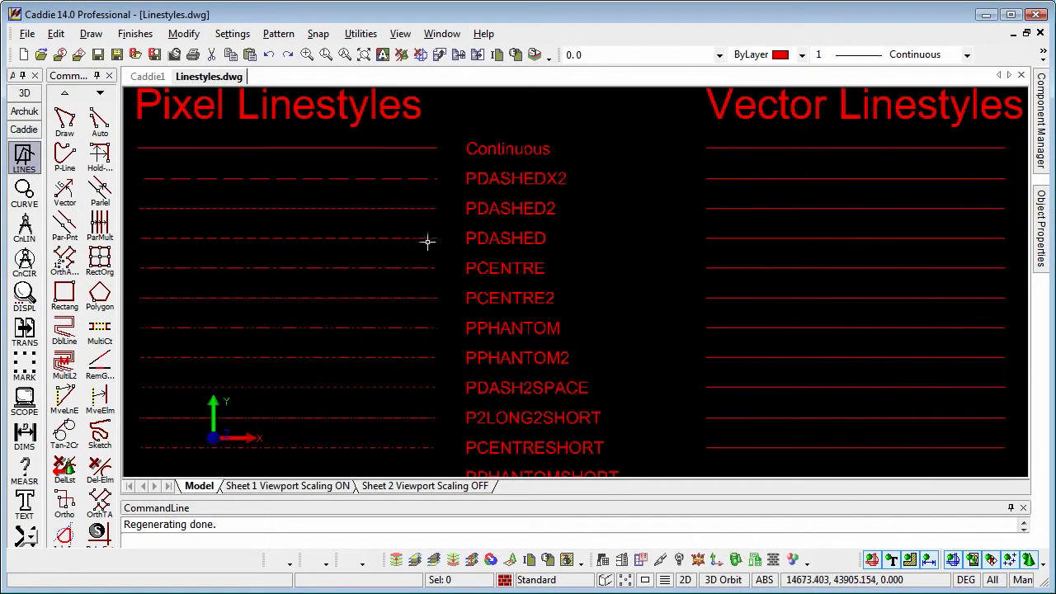
{"action": "scroll", "coordinate": [384, 196], "scroll_direction": "up", "scroll_amount": 2}
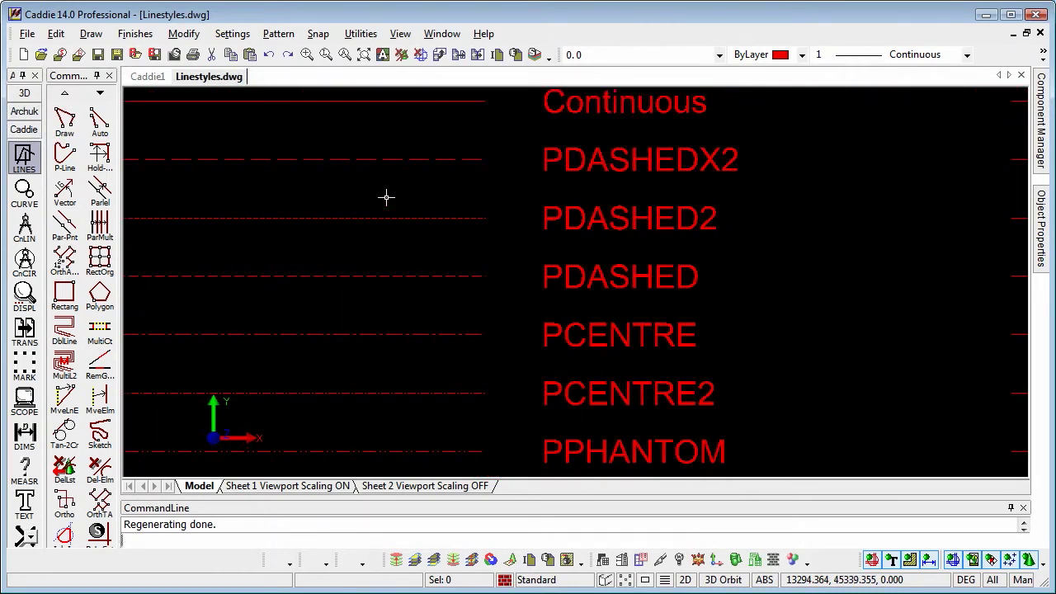
{"action": "scroll", "coordinate": [386, 196], "scroll_direction": "down", "scroll_amount": 3}
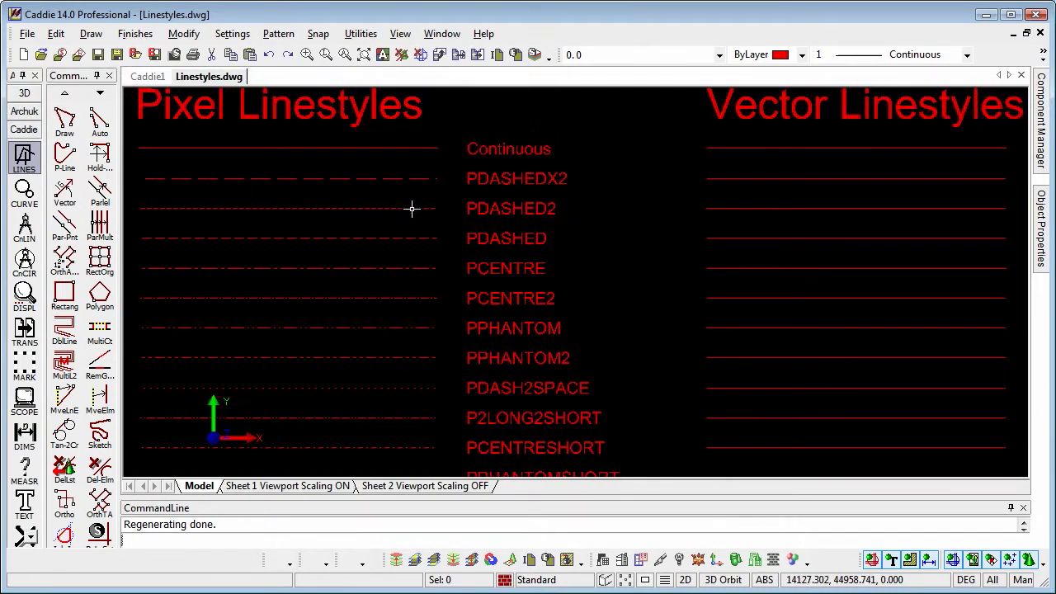
{"action": "scroll", "coordinate": [412, 209], "scroll_direction": "down", "scroll_amount": 2}
{"action": "mouse_move", "coordinate": [702, 264]}
{"action": "middle_mouse_down"}
{"action": "mouse_move", "coordinate": [533, 224]}
{"action": "mouse_move", "coordinate": [441, 228]}
{"action": "middle_mouse_up"}
{"action": "scroll", "coordinate": [596, 235], "scroll_direction": "up", "scroll_amount": 3}
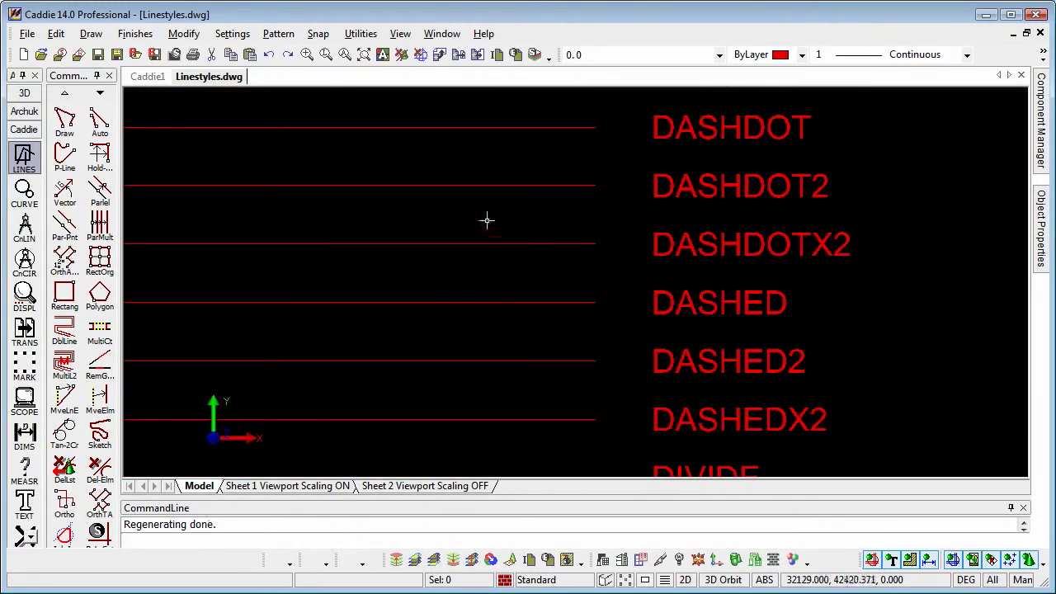
{"action": "scroll", "coordinate": [472, 196], "scroll_direction": "up", "scroll_amount": 2}
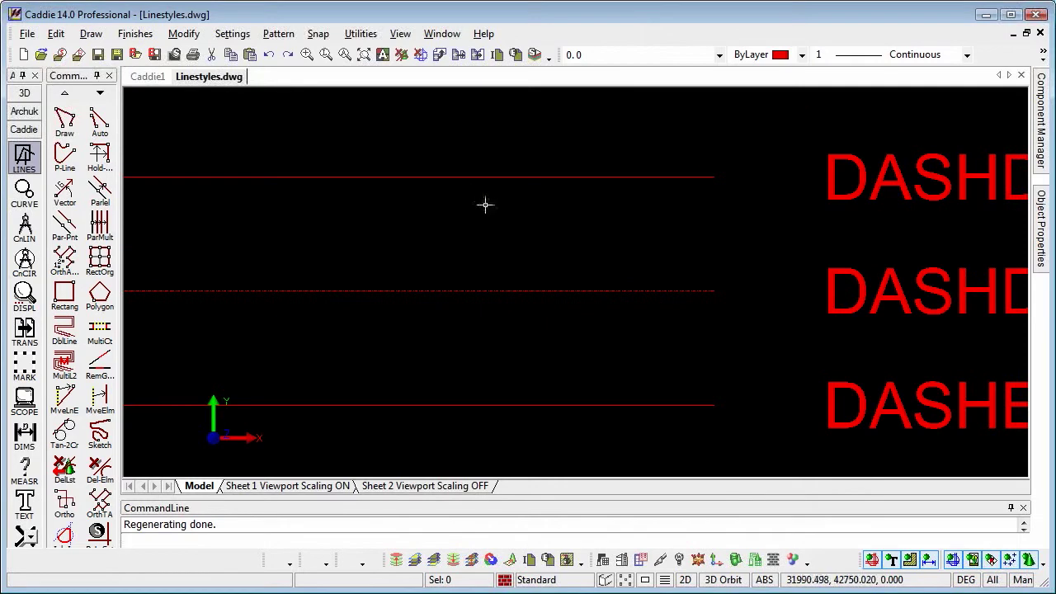
{"action": "scroll", "coordinate": [541, 317], "scroll_direction": "up", "scroll_amount": 2}
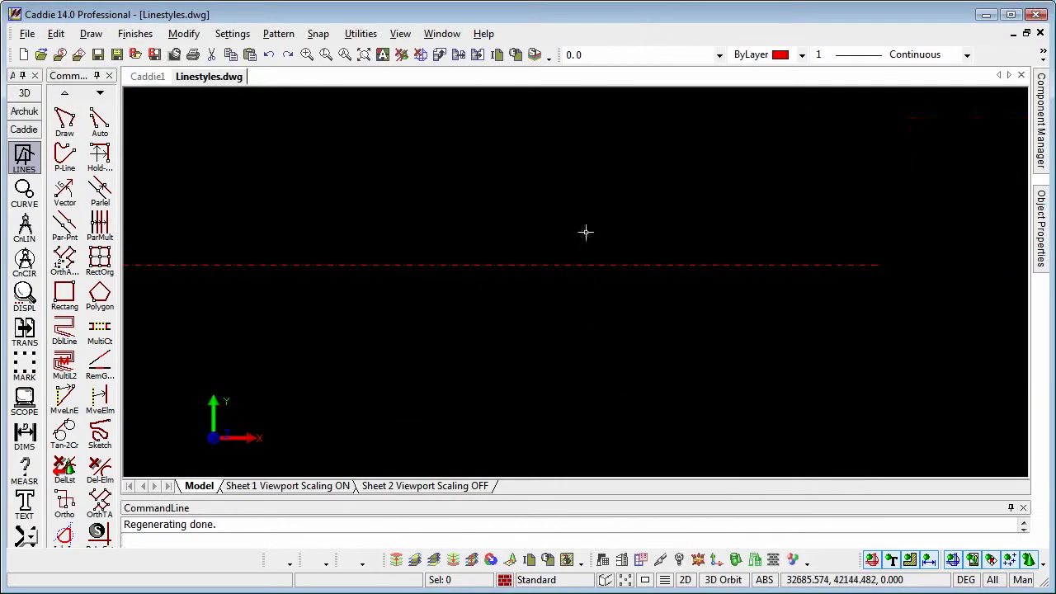
{"action": "scroll", "coordinate": [586, 232], "scroll_direction": "down", "scroll_amount": 5}
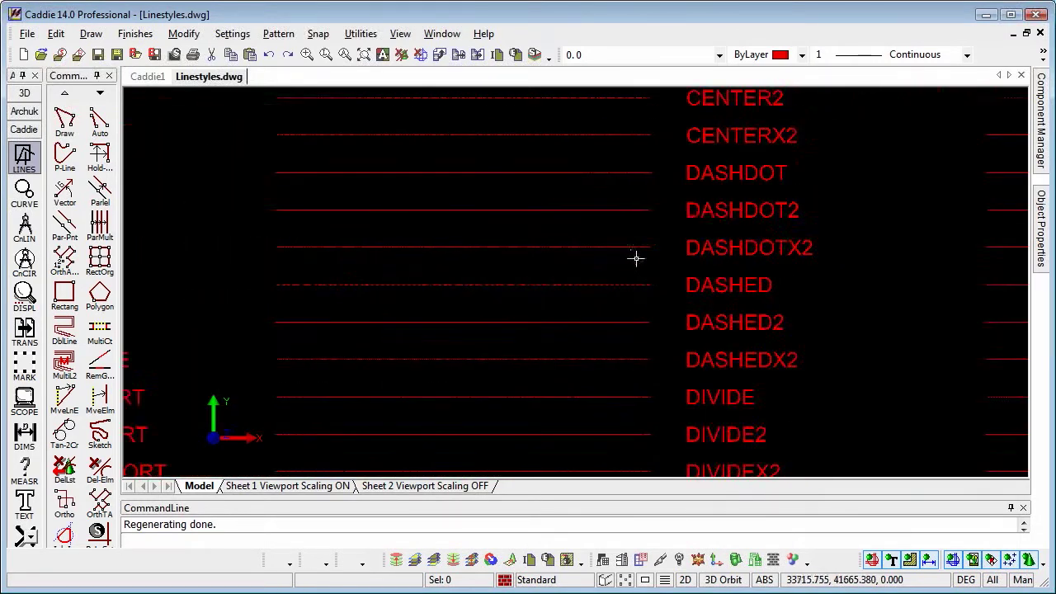
{"action": "middle_click_drag", "start_coordinate": [759, 280], "coordinate": [431, 273]}
{"action": "middle_click_drag", "start_coordinate": [746, 285], "coordinate": [384, 229]}
{"action": "middle_click_drag", "start_coordinate": [899, 247], "coordinate": [698, 280]}
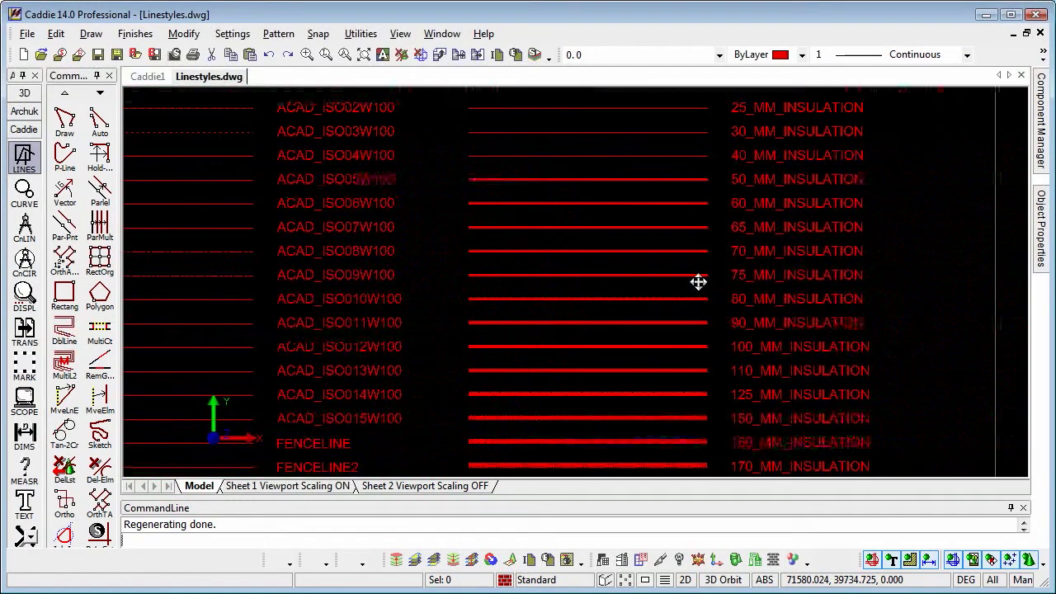
{"action": "scroll", "coordinate": [644, 305], "scroll_direction": "up", "scroll_amount": 6}
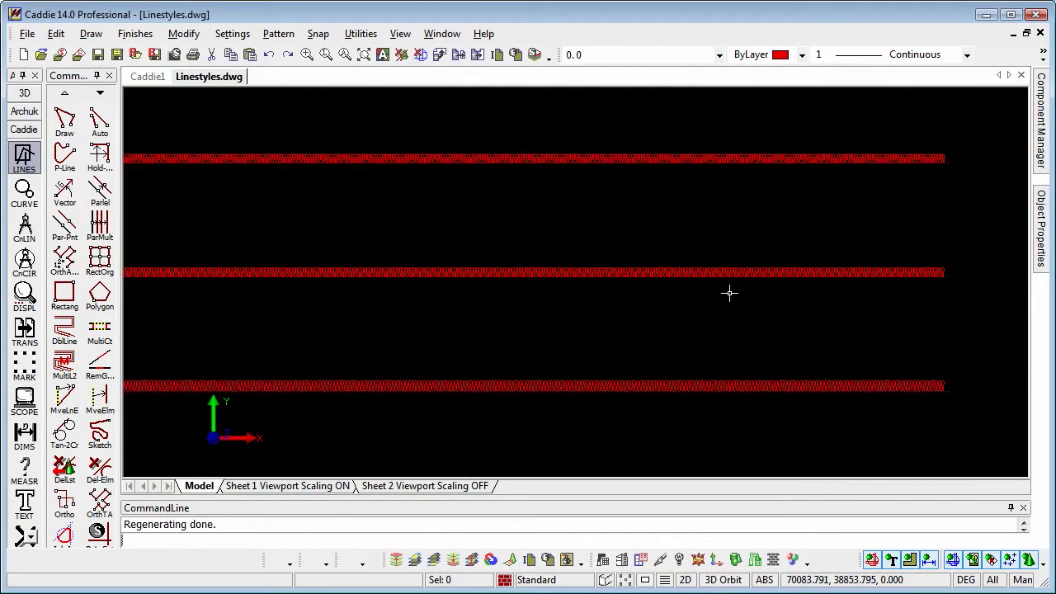
{"action": "scroll", "coordinate": [729, 292], "scroll_direction": "down", "scroll_amount": 5}
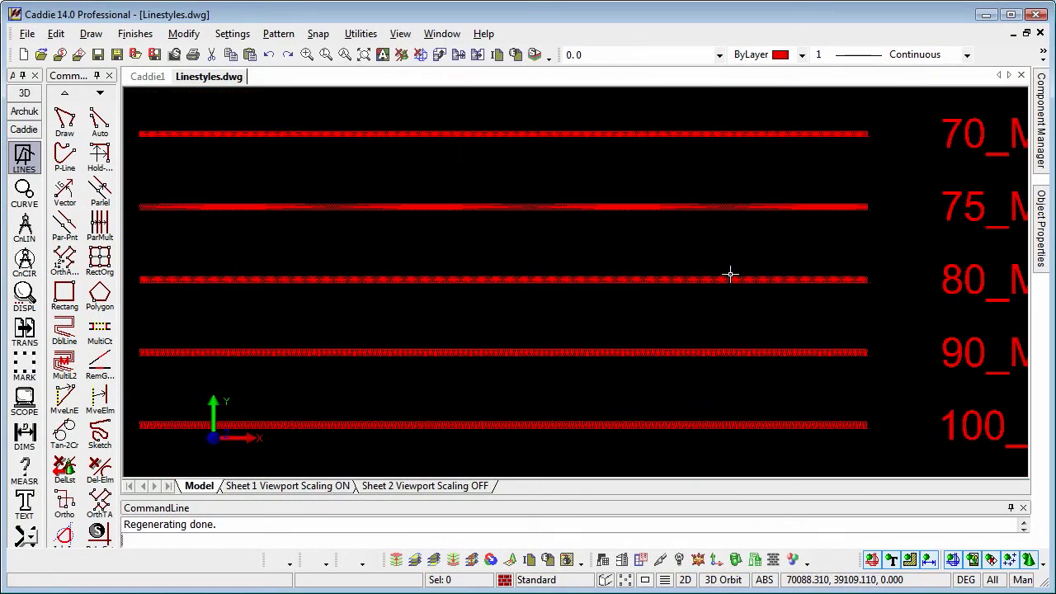
{"action": "scroll", "coordinate": [730, 275], "scroll_direction": "down", "scroll_amount": 5}
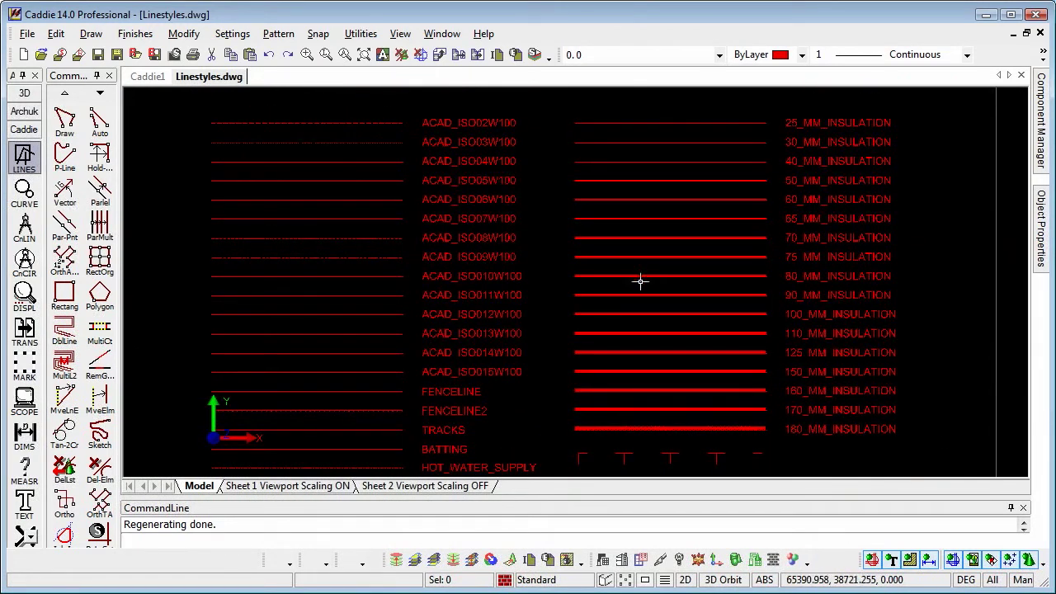
{"action": "scroll", "coordinate": [640, 282], "scroll_direction": "down", "scroll_amount": 2}
{"action": "scroll", "coordinate": [640, 282], "scroll_direction": "down", "scroll_amount": 2}
{"action": "scroll", "coordinate": [658, 267], "scroll_direction": "up", "scroll_amount": 2}
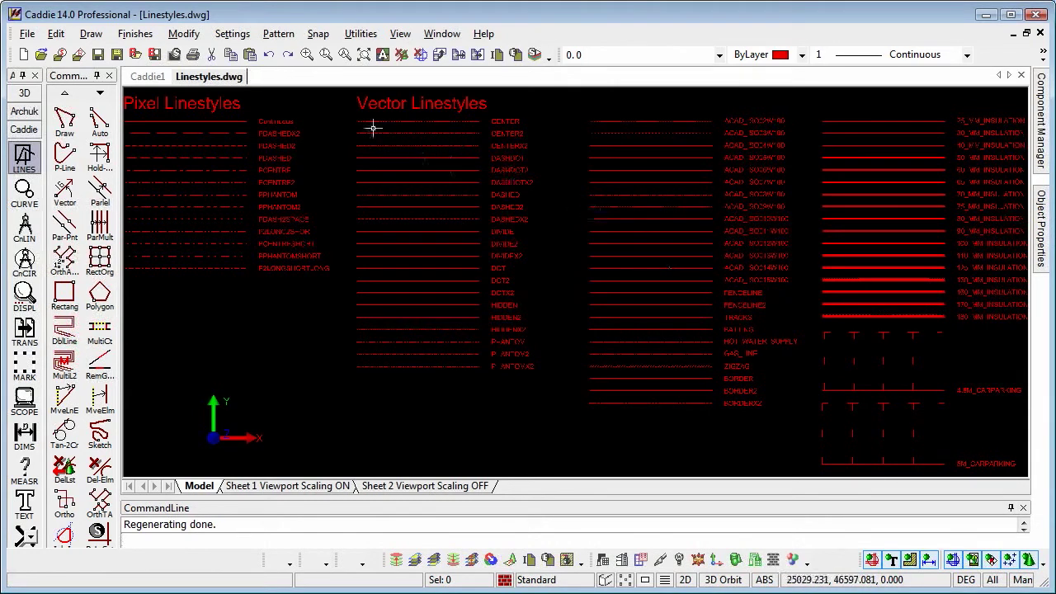
- In Set Up Linestyle Scaling, turn viewport scaling On with pixel linestyle scale 50
{"action": "left_click", "coordinate": [235, 35]}
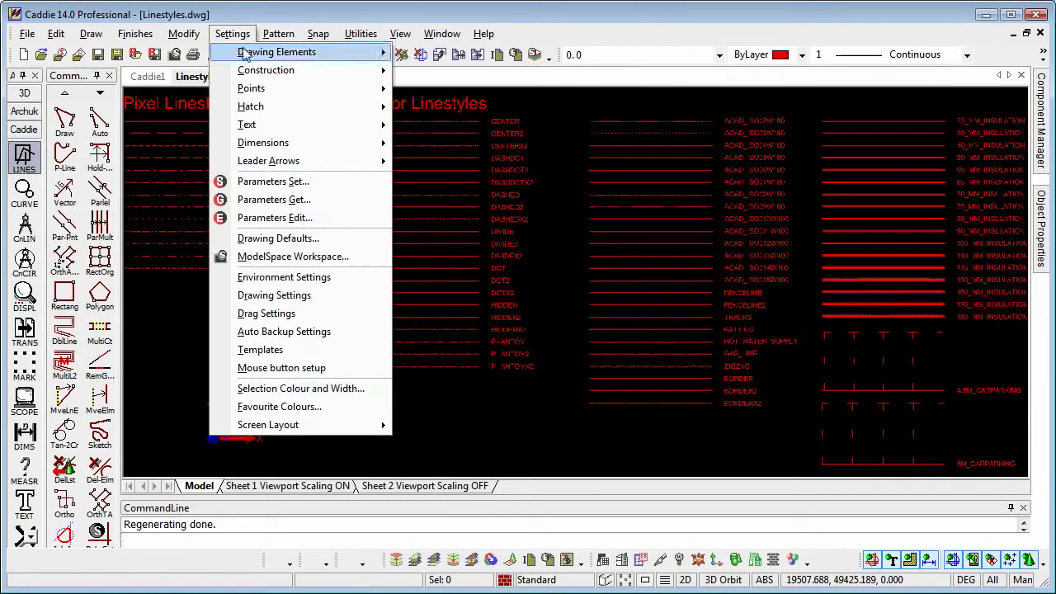
{"action": "mouse_move", "coordinate": [245, 54]}
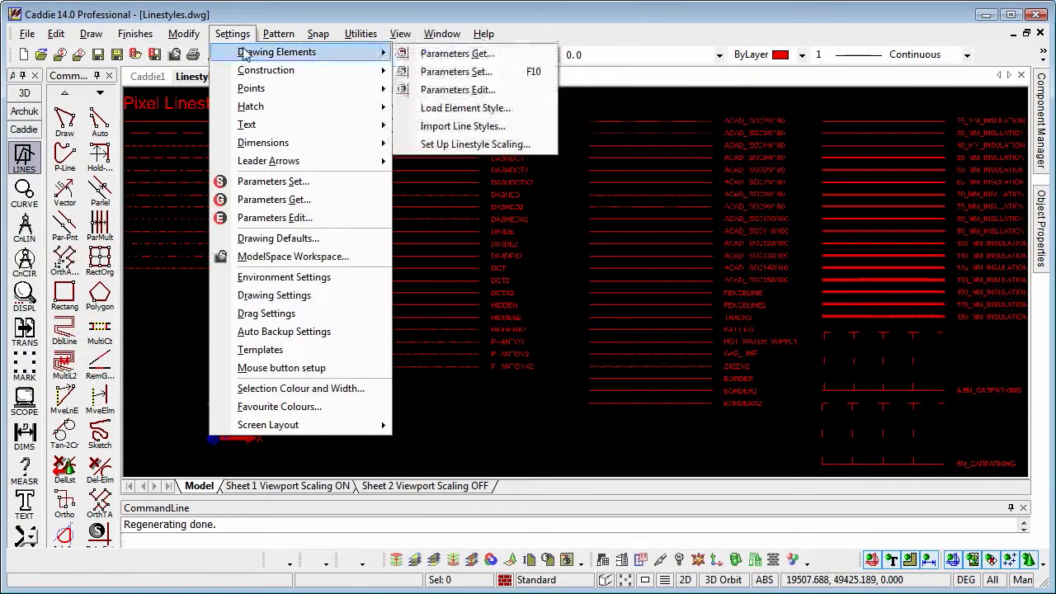
{"action": "left_click", "coordinate": [433, 144]}
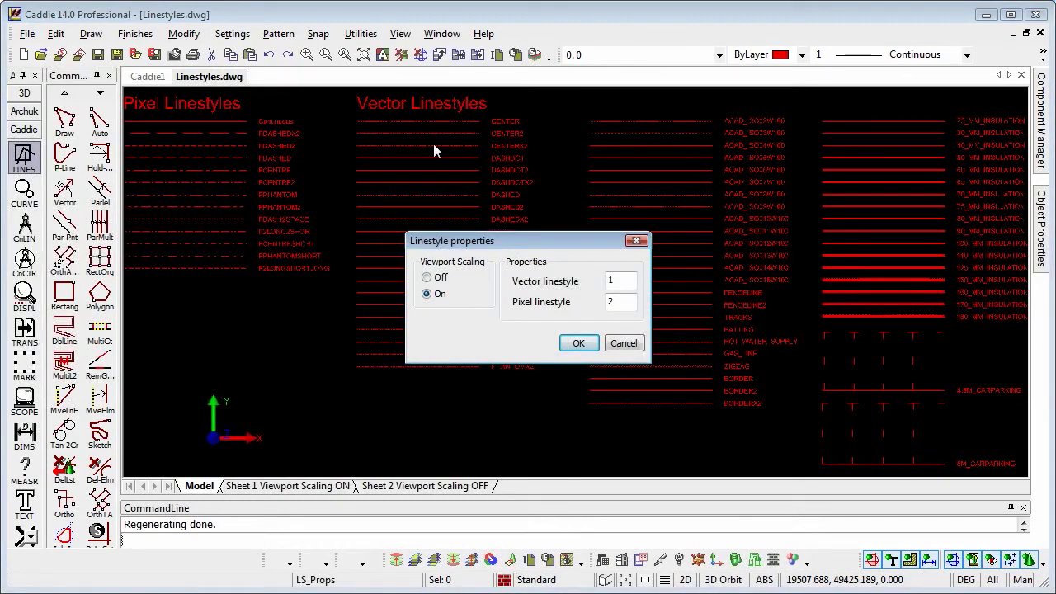
{"action": "left_click", "coordinate": [429, 294]}
{"action": "double_click", "coordinate": [620, 303]}
{"action": "type", "text": "50"}
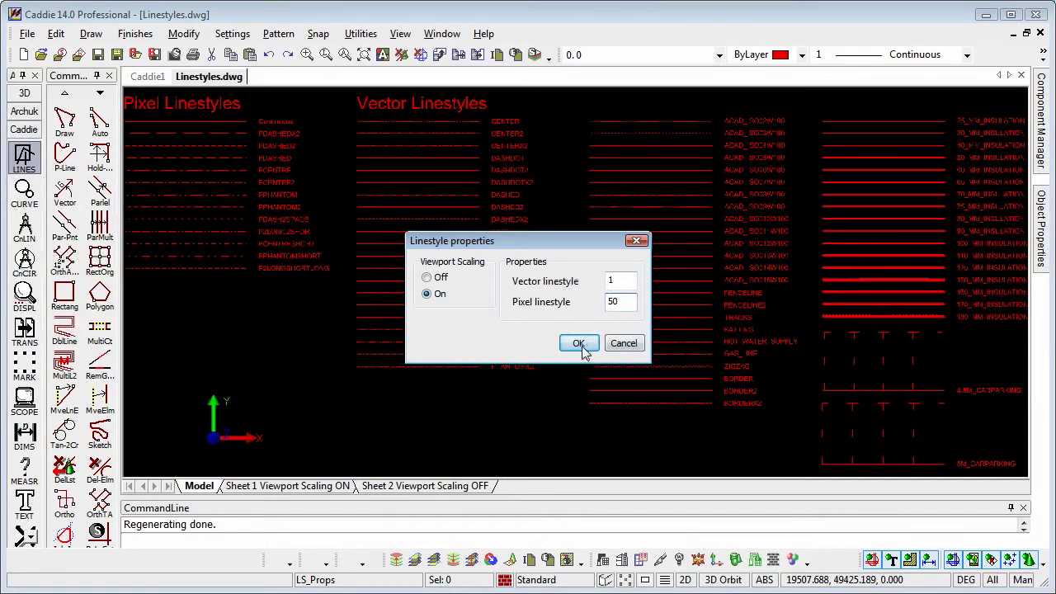
{"action": "left_click", "coordinate": [578, 343]}
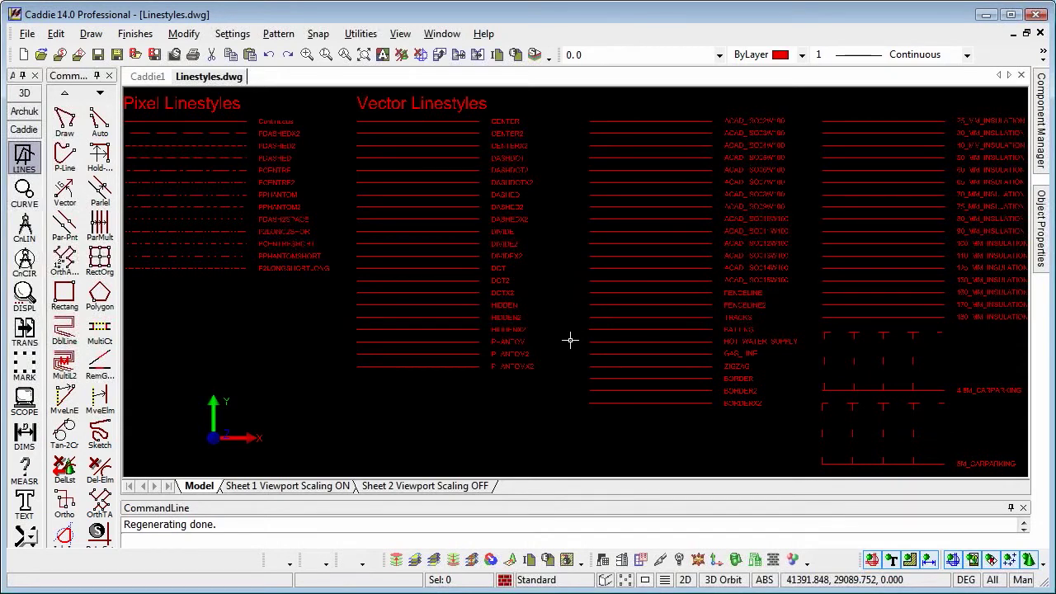
- Change linestyle scaling to pixel scale 2 and vector scale 50
{"action": "left_click", "coordinate": [232, 33]}
{"action": "mouse_move", "coordinate": [266, 52]}
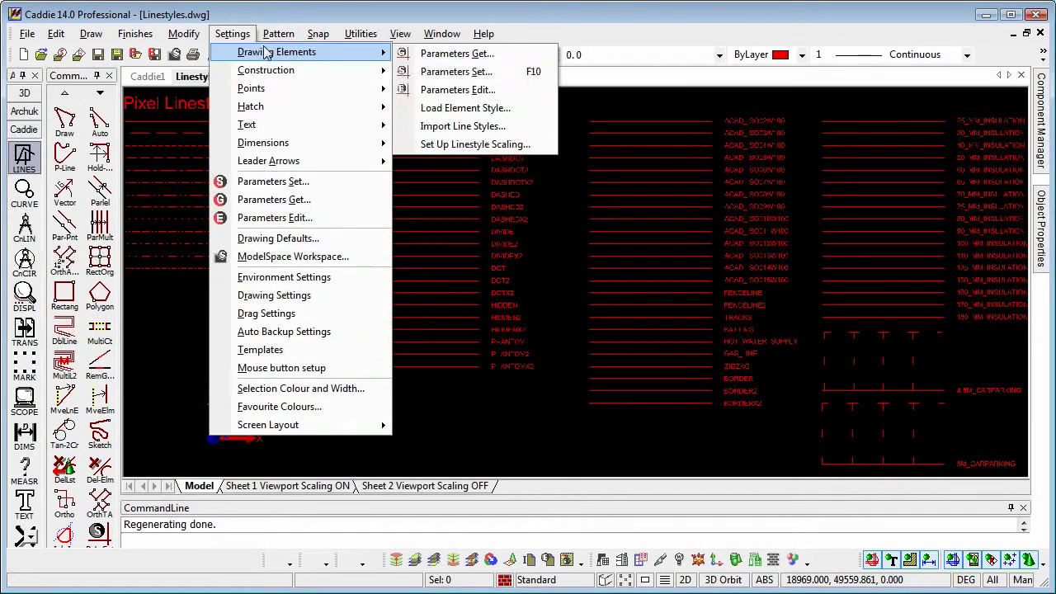
{"action": "left_click", "coordinate": [462, 143]}
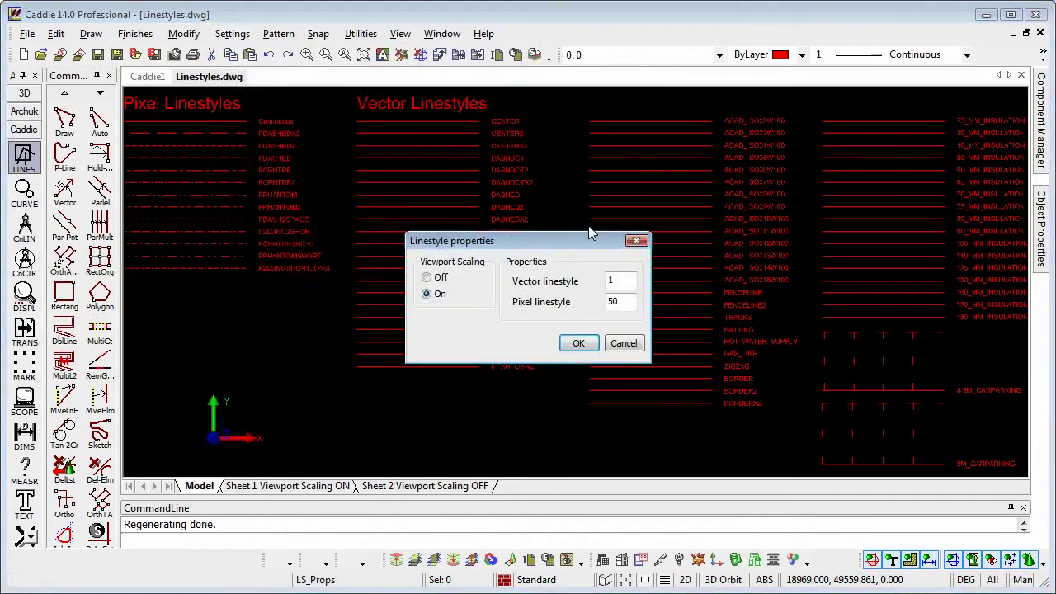
{"action": "double_click", "coordinate": [621, 301]}
{"action": "type", "text": "2"}
{"action": "double_click", "coordinate": [612, 280]}
{"action": "type", "text": "50"}
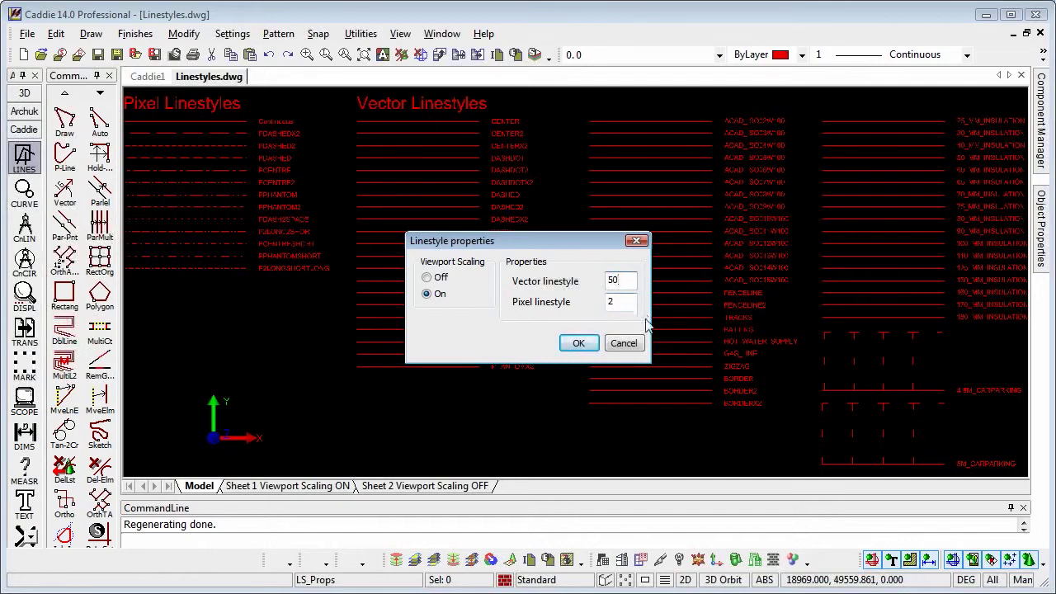
{"action": "left_click", "coordinate": [578, 343]}
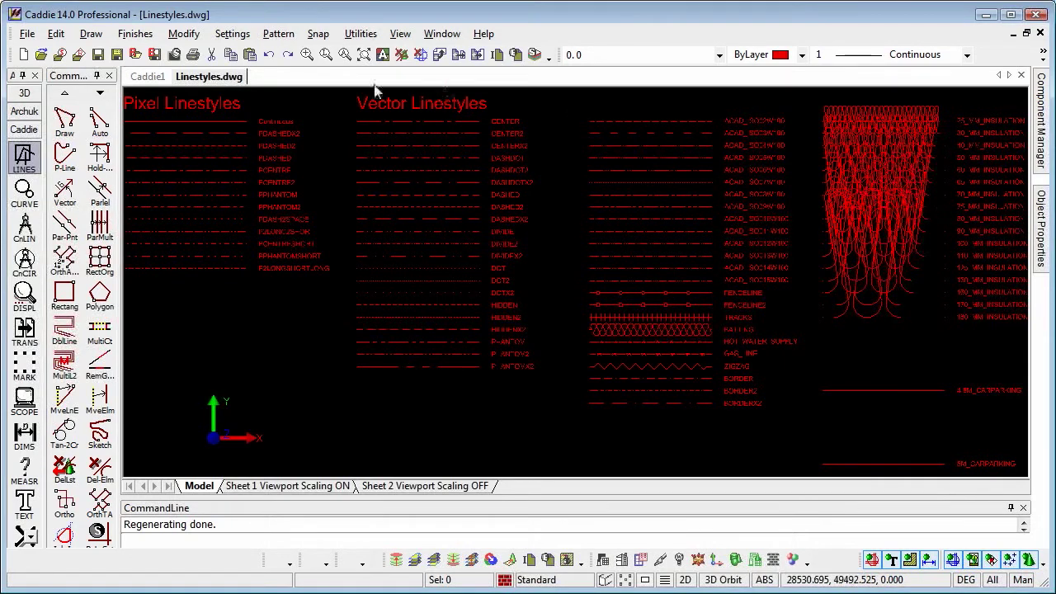
- Reset the vector linestyle scale from 50 to 1 in the linestyle scaling setup
{"action": "left_click", "coordinate": [233, 34]}
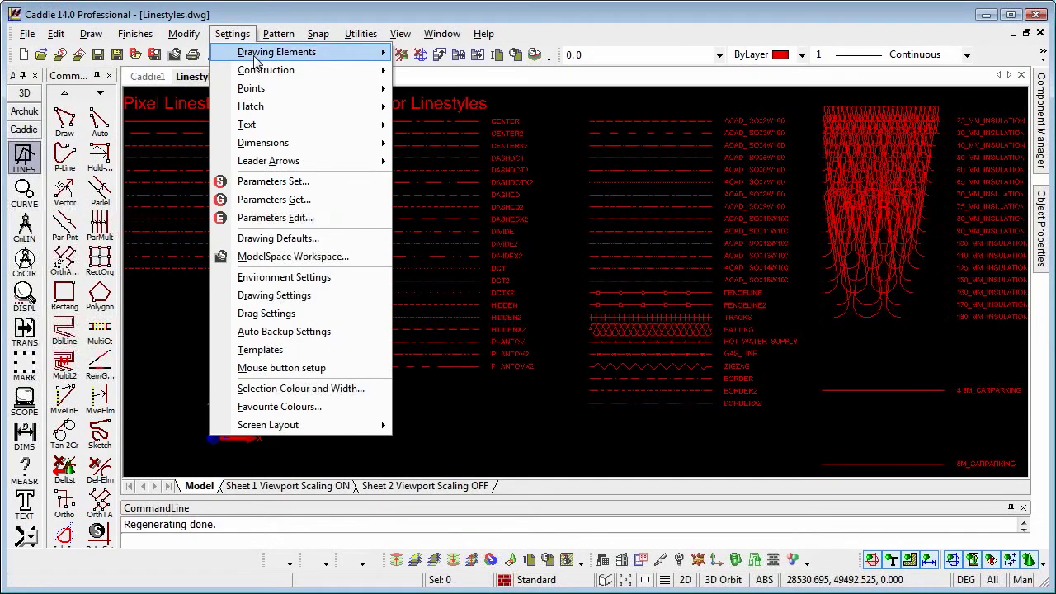
{"action": "mouse_move", "coordinate": [280, 52]}
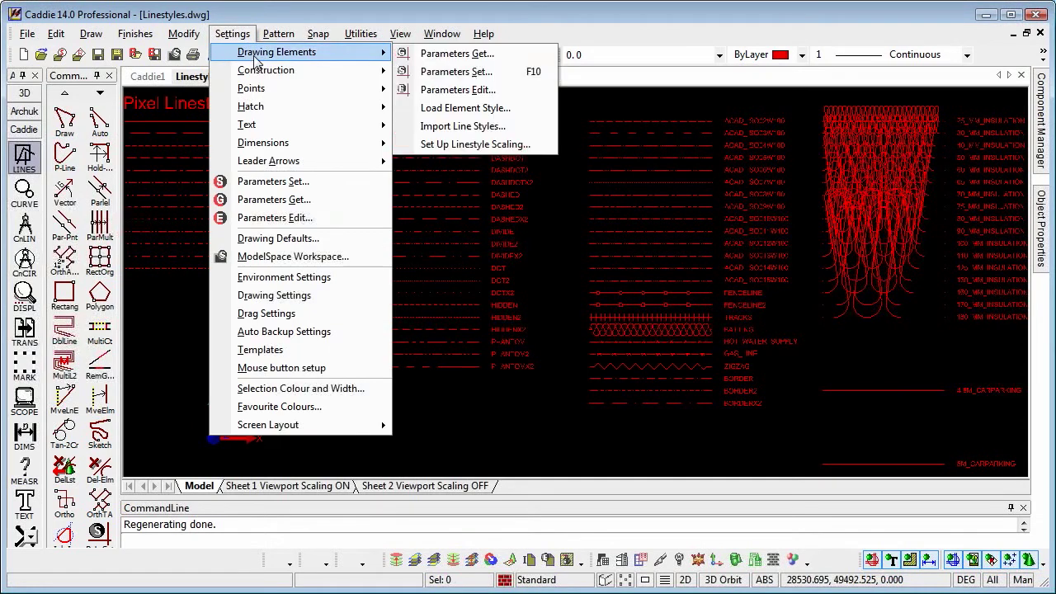
{"action": "left_click", "coordinate": [456, 144]}
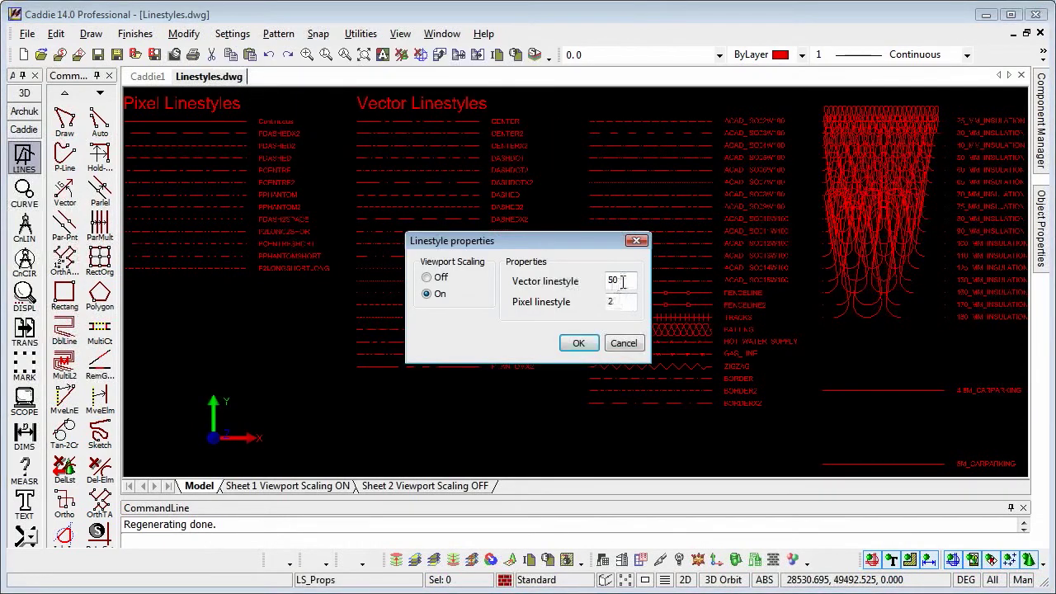
{"action": "left_click_drag", "start_coordinate": [596, 246], "coordinate": [483, 288]}
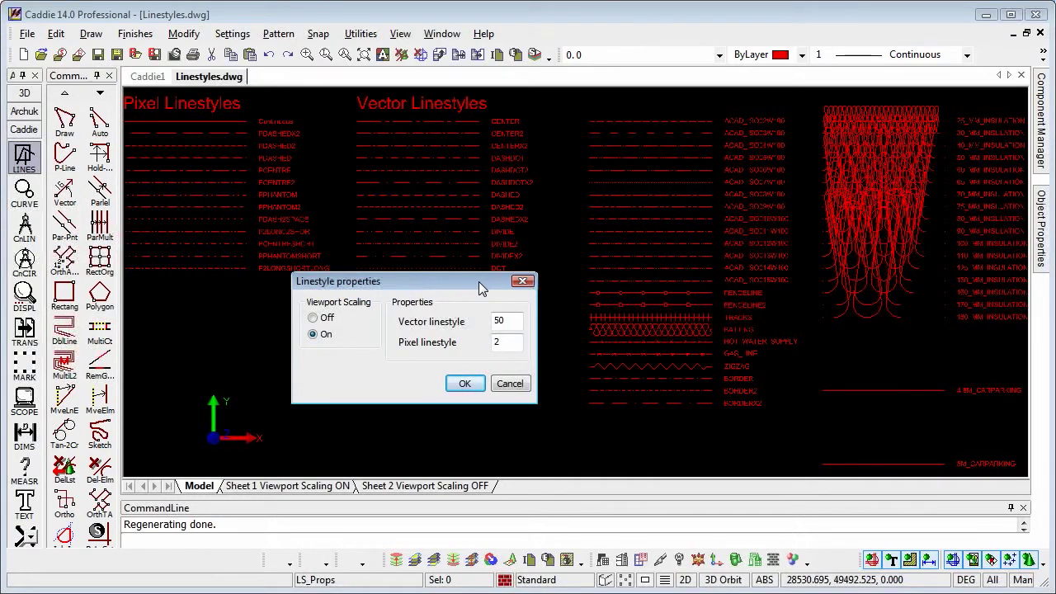
{"action": "left_click_drag", "start_coordinate": [509, 323], "coordinate": [462, 329]}
{"action": "type", "text": "1"}
{"action": "left_click", "coordinate": [466, 384]}
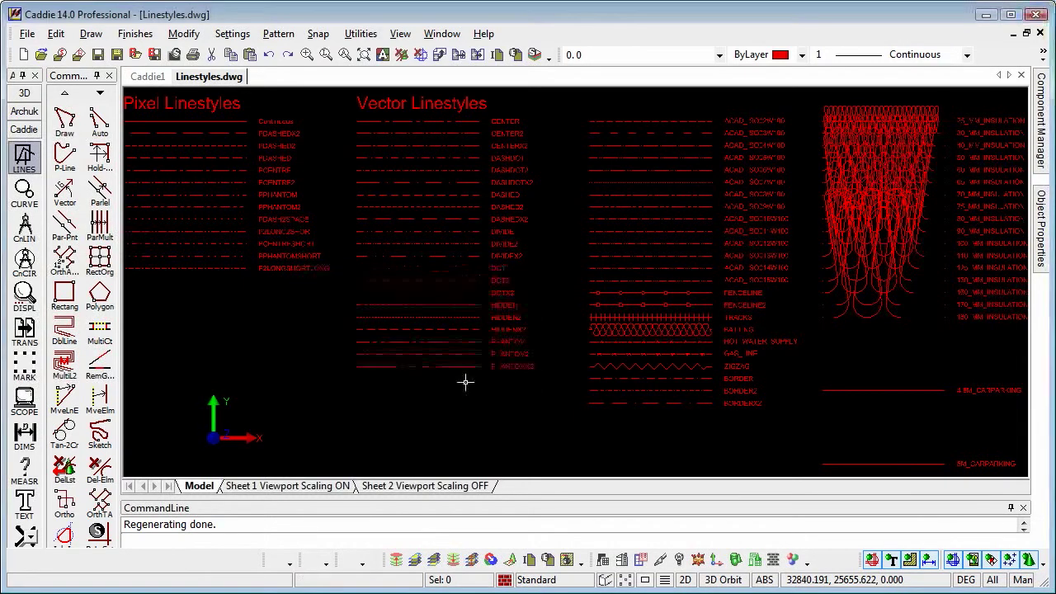